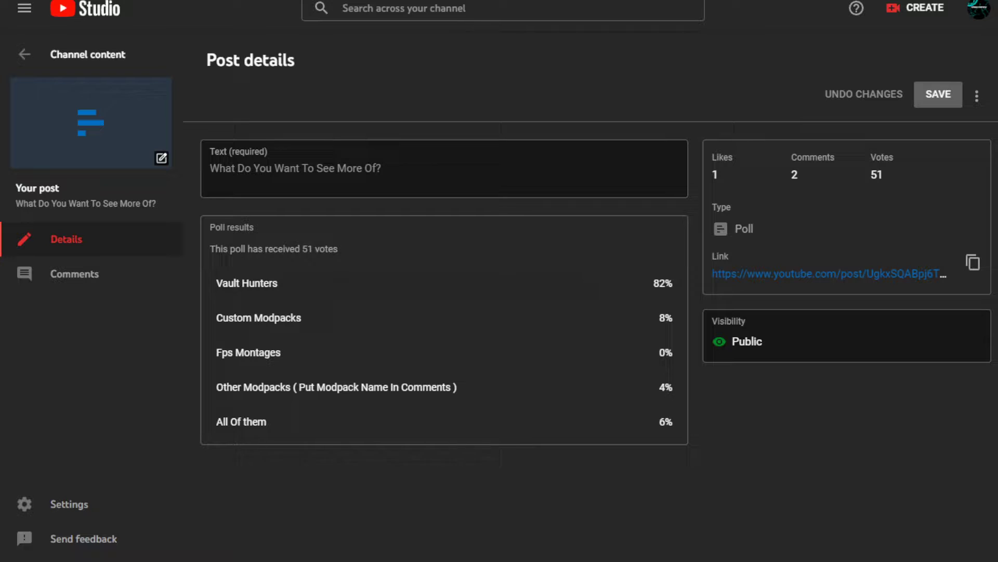
Open the poll's comments and clear the "I haven't responded" filter to show all comments.
{"action": "left_click", "coordinate": [90, 277]}
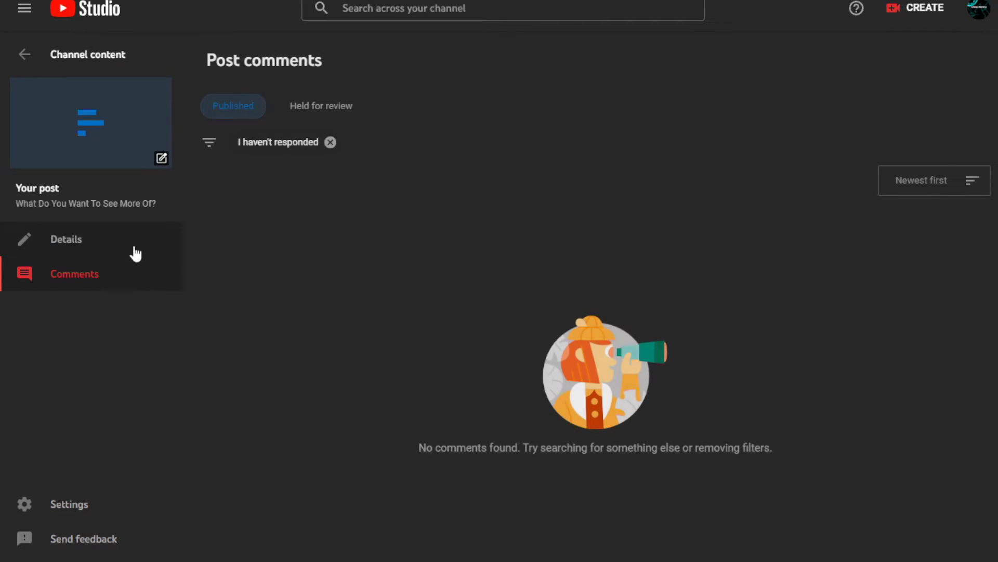
{"action": "left_click", "coordinate": [331, 142]}
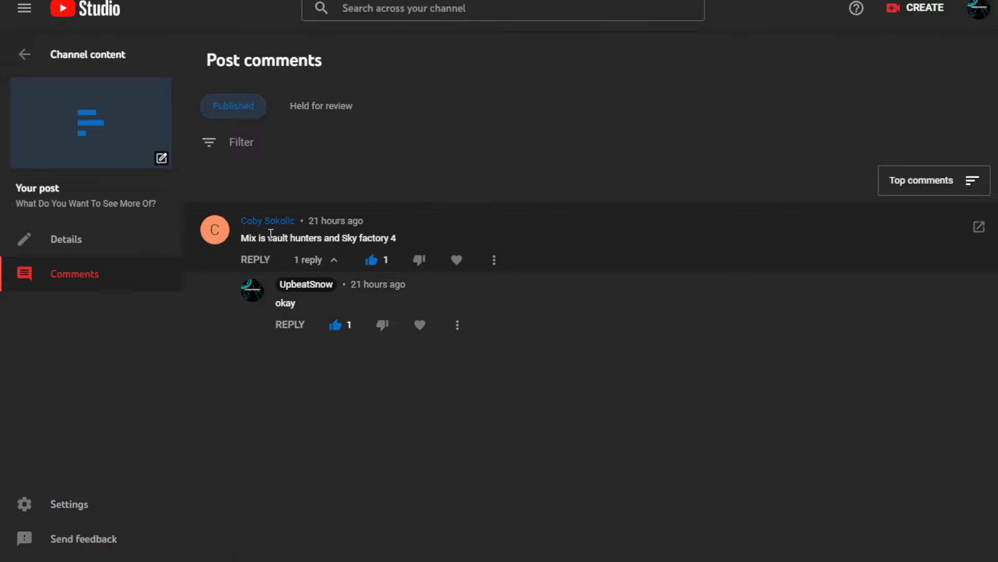
Return to the poll's Details page showing 51 votes, Vault Hunters at 82%.
{"action": "left_click", "coordinate": [70, 242]}
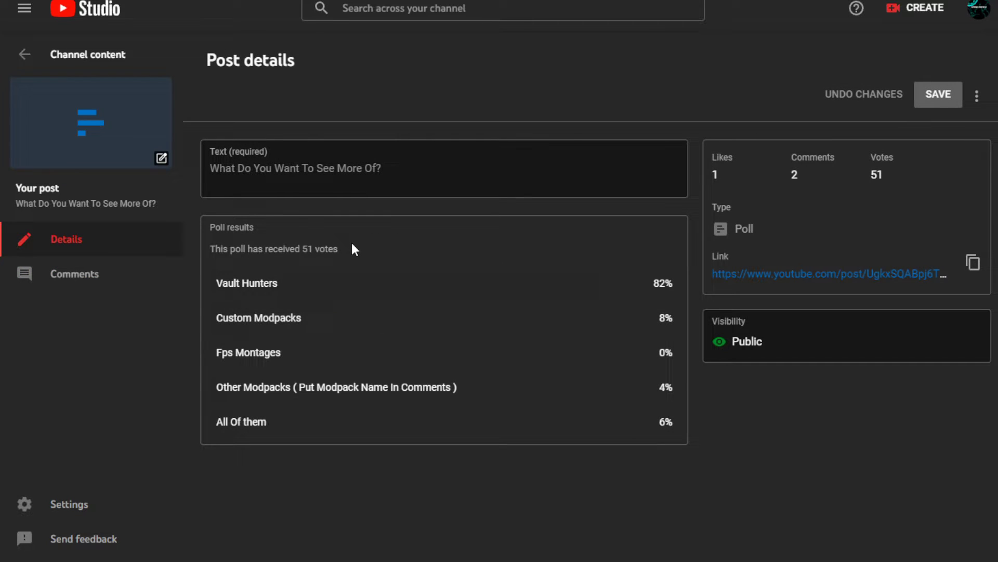